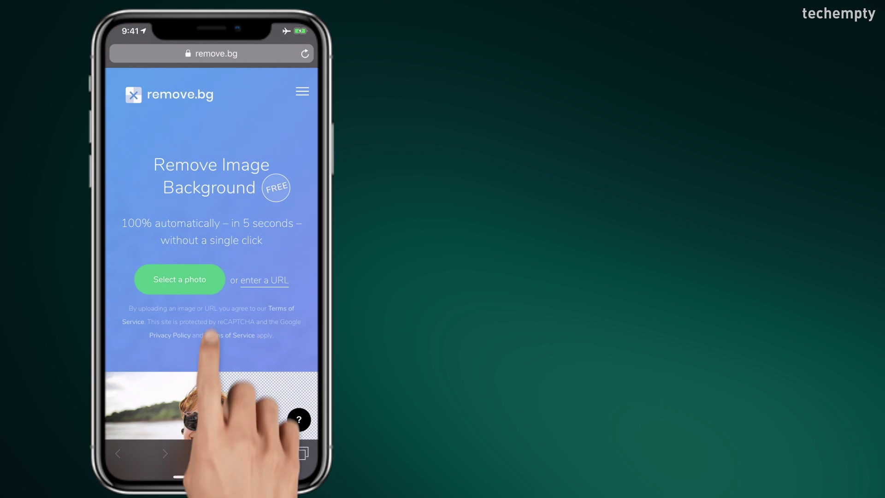
# Upload the blue-shirt portrait from the Photo Library, download the cut-out and save the image to the phone.
pyautogui.click(181, 280)
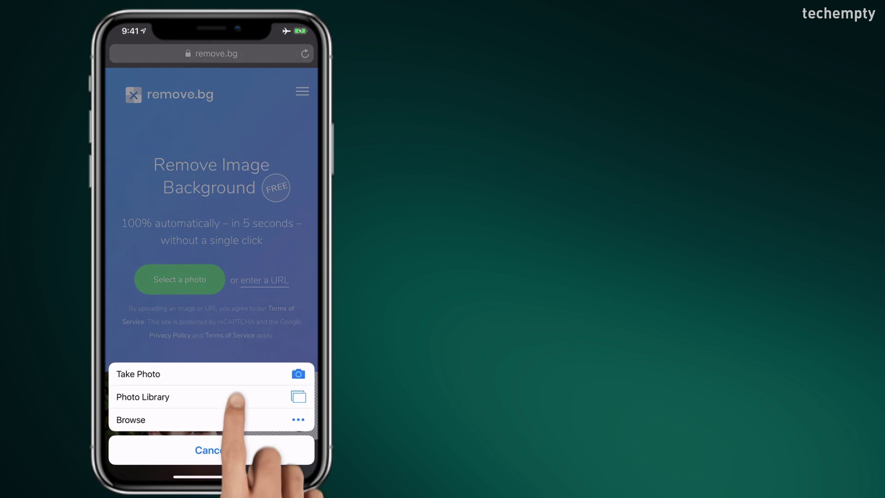
pyautogui.click(207, 397)
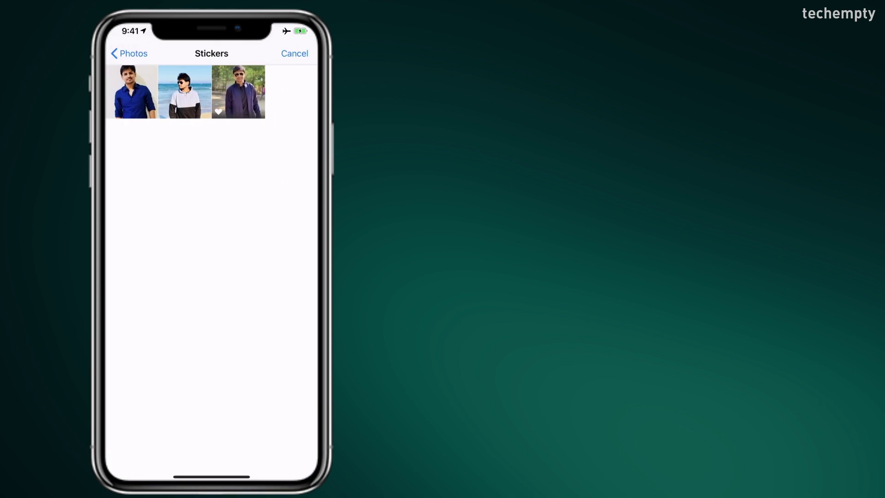
pyautogui.click(130, 89)
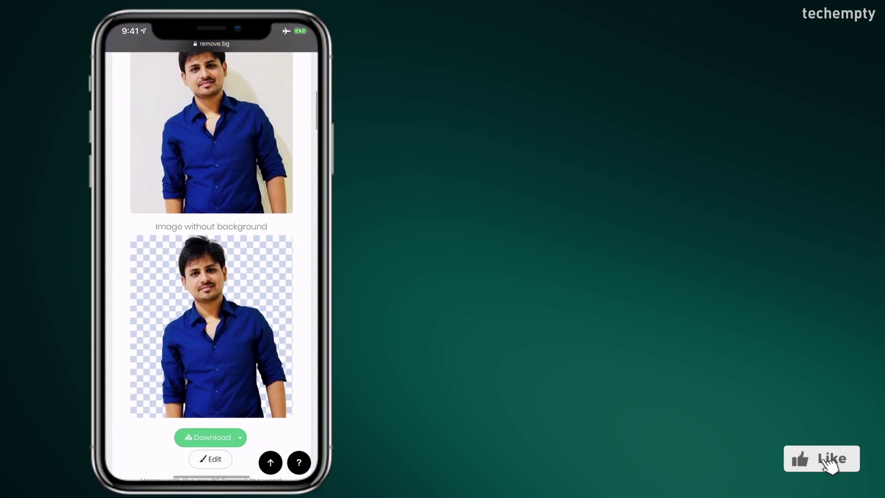
pyautogui.click(211, 432)
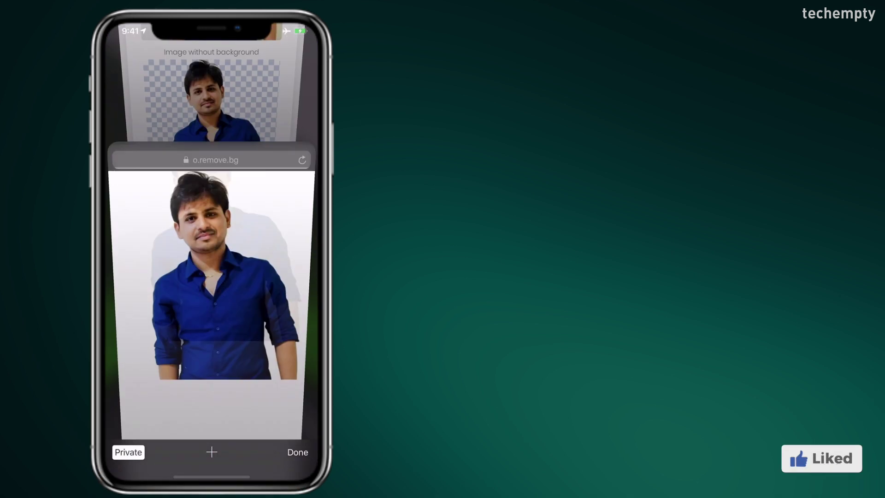
pyautogui.click(211, 208)
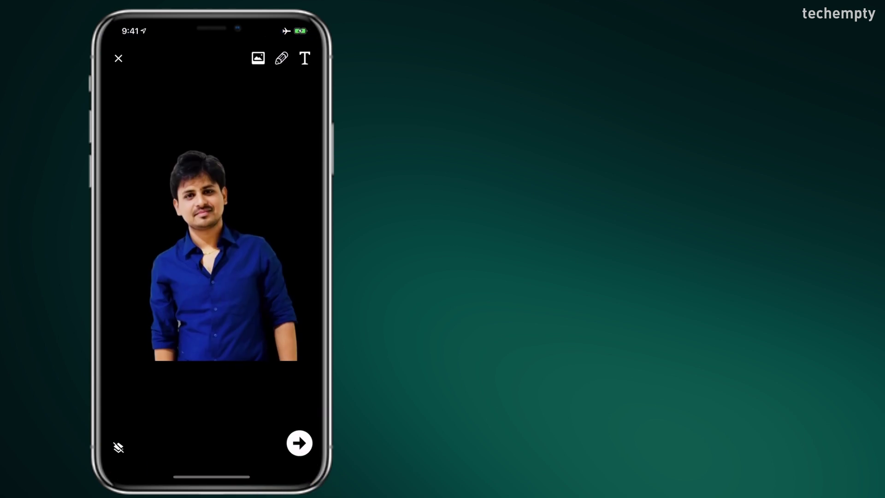
# Finish editing the blue-shirt cut-out so it returns to the Modify Image step.
pyautogui.click(118, 57)
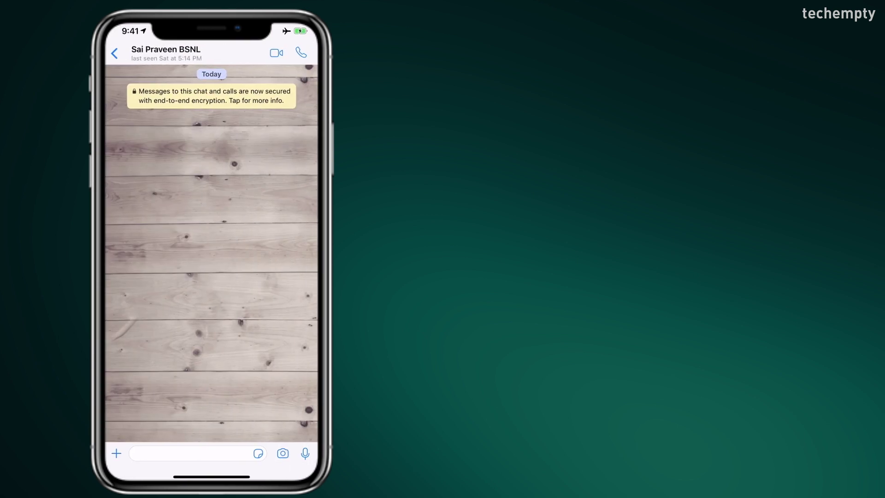
# From the sticker panel's custom portrait pack, send the blue-shirt sticker into the chat.
pyautogui.click(264, 450)
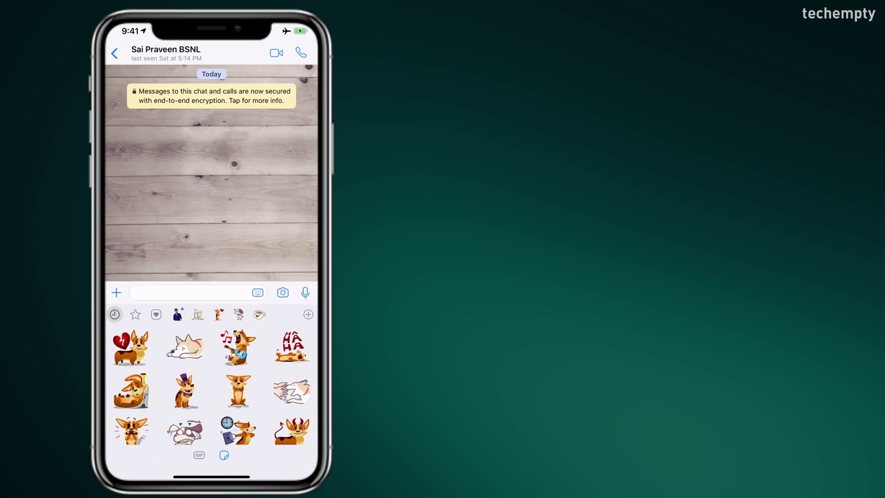
pyautogui.click(178, 313)
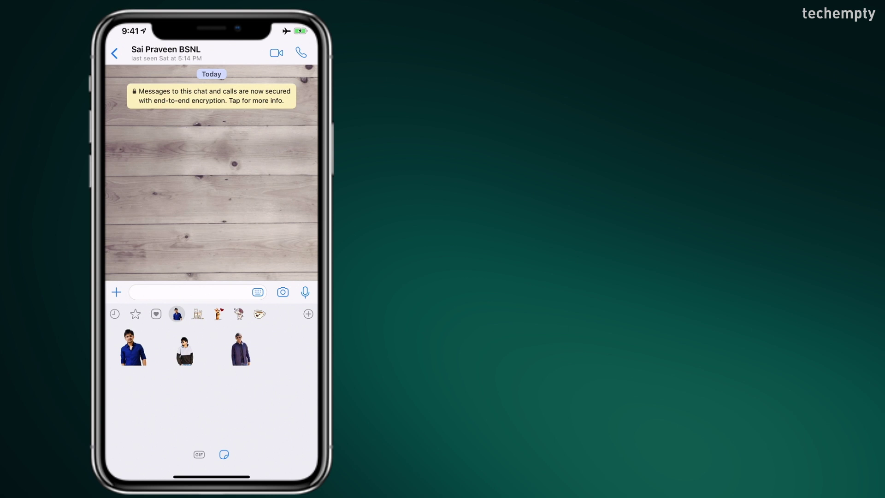
pyautogui.click(133, 347)
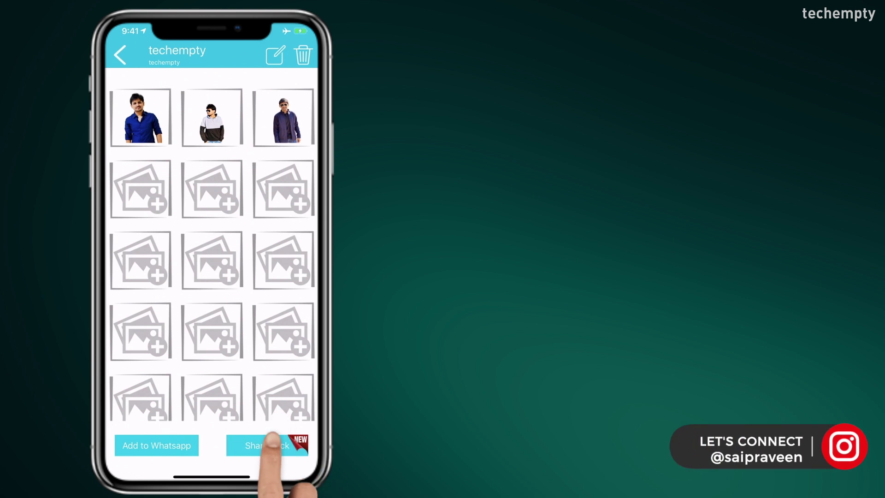
# Share the techempty pack via WhatsApp, addressed to the chosen contact.
pyautogui.click(271, 443)
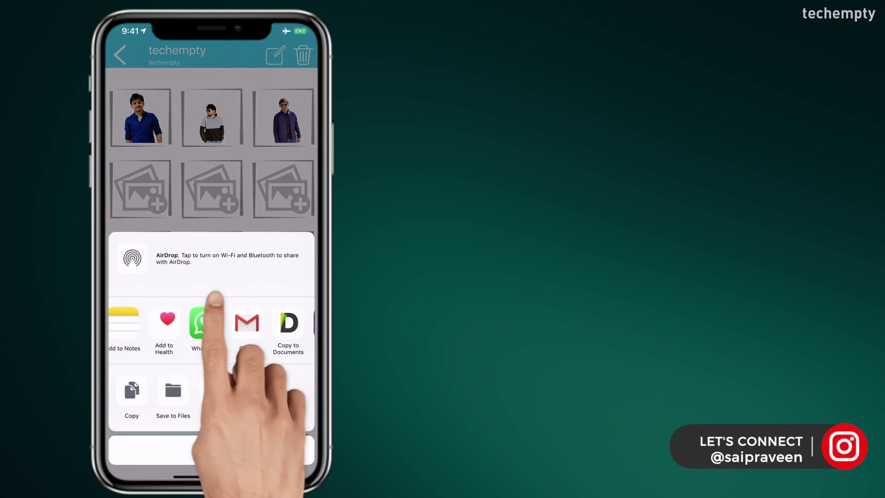
pyautogui.click(198, 318)
pyautogui.click(178, 435)
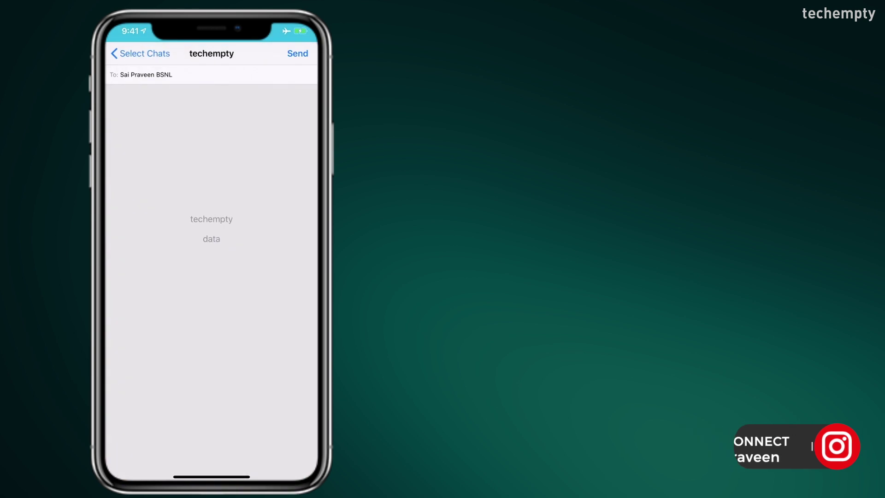